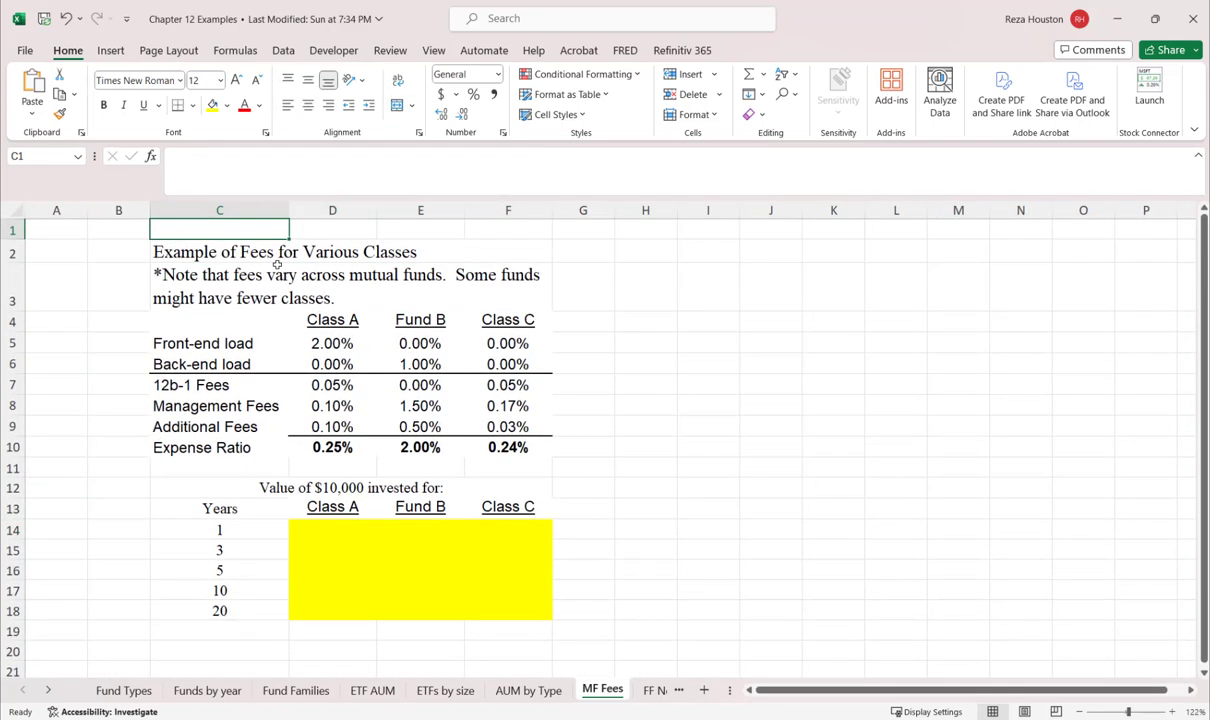
Step: Begin D14's formula as =10000*(1-D5)*((1+.08)^C14) for 8% growth over C14 years
left_click(328, 523)
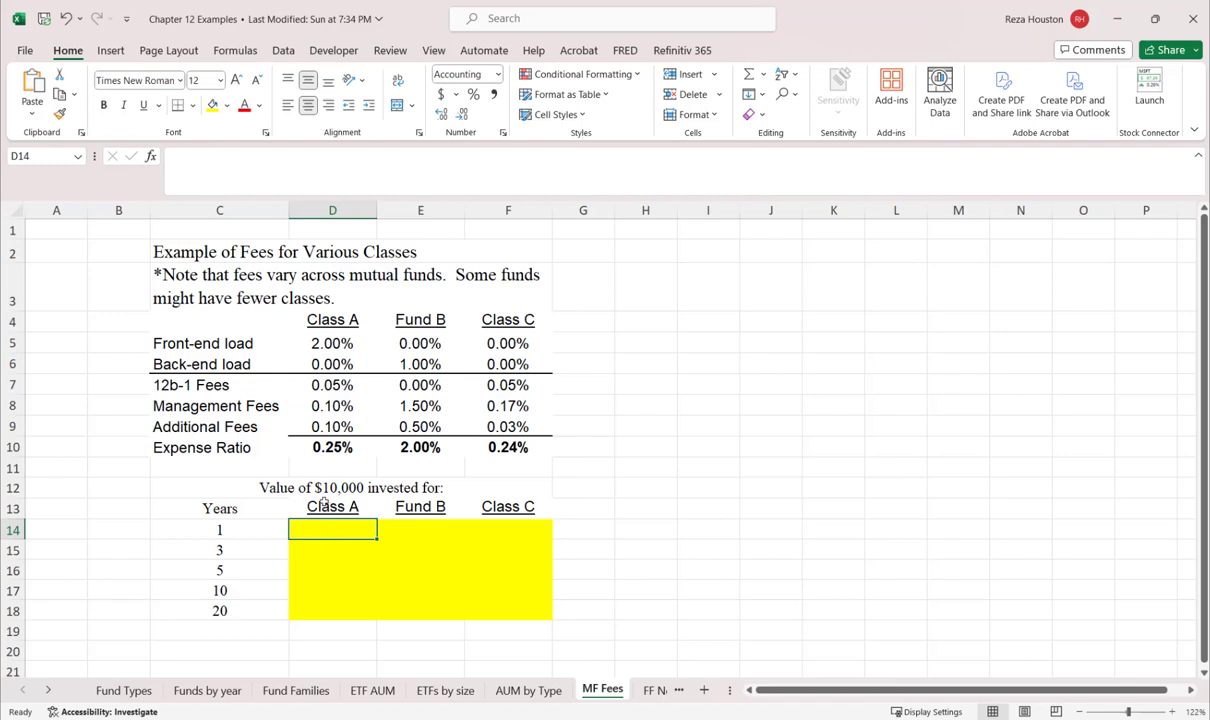
type("1000")
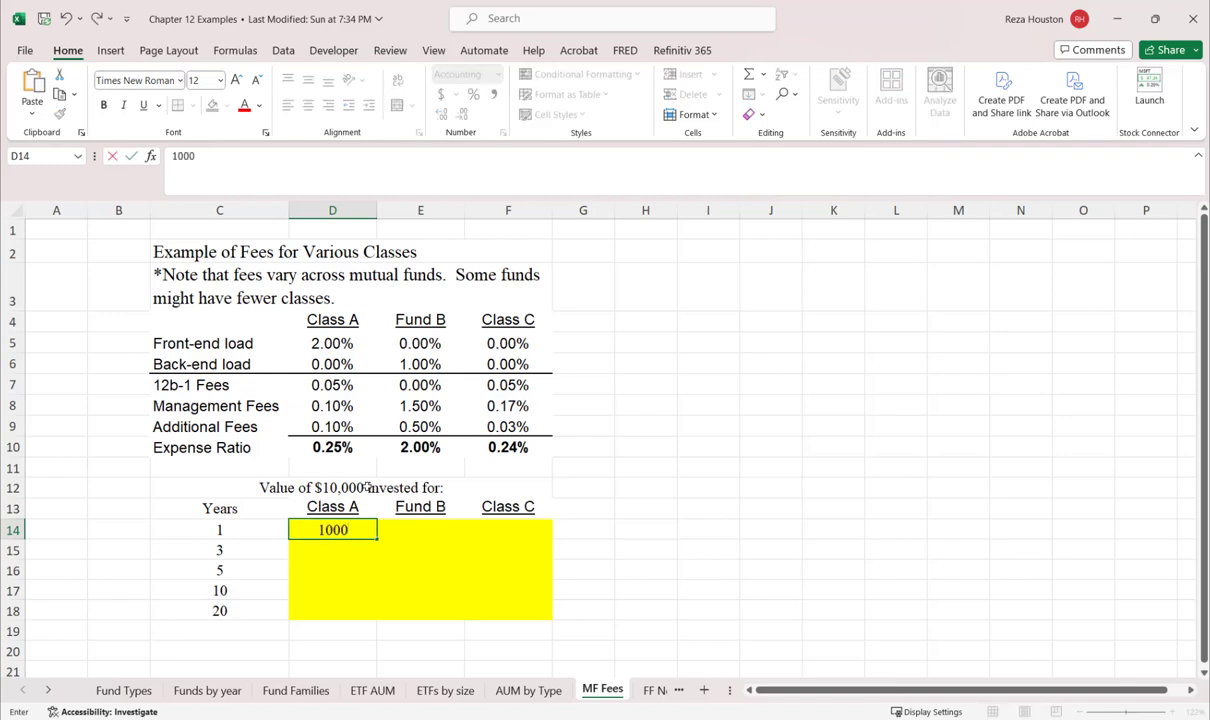
key("BackSpace")
key("BackSpace")
key("BackSpace")
key("BackSpace")
type("=10000*(")
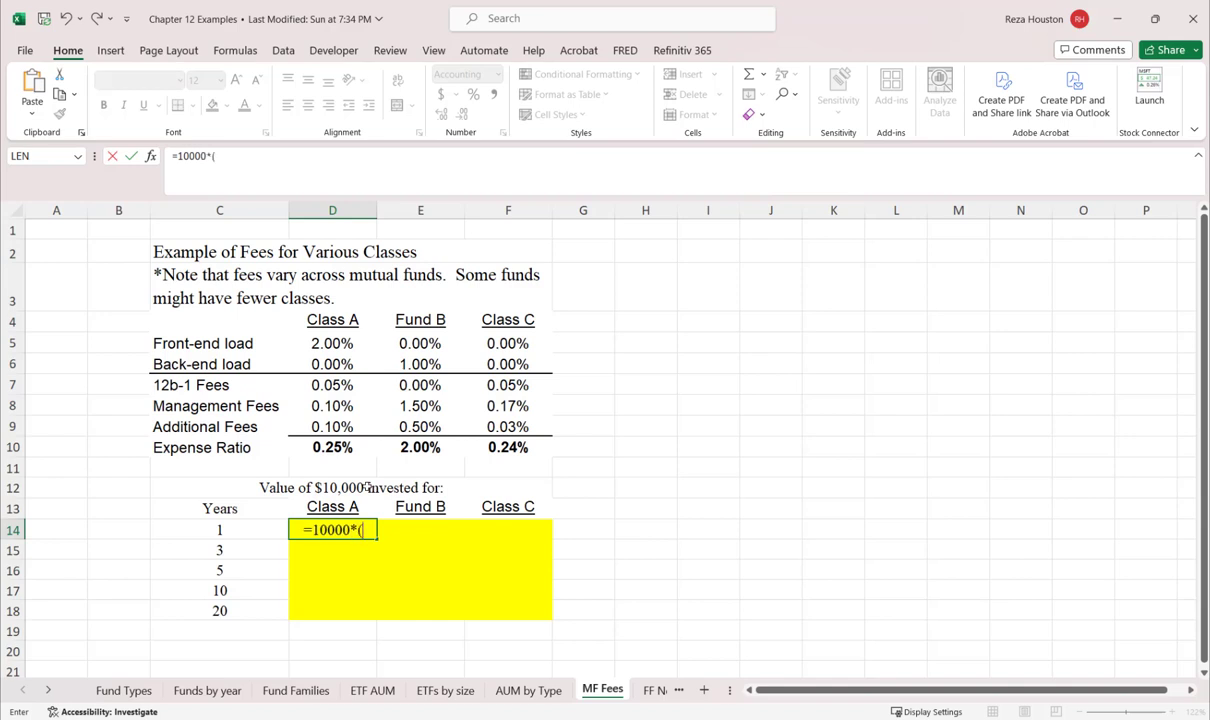
type("1-")
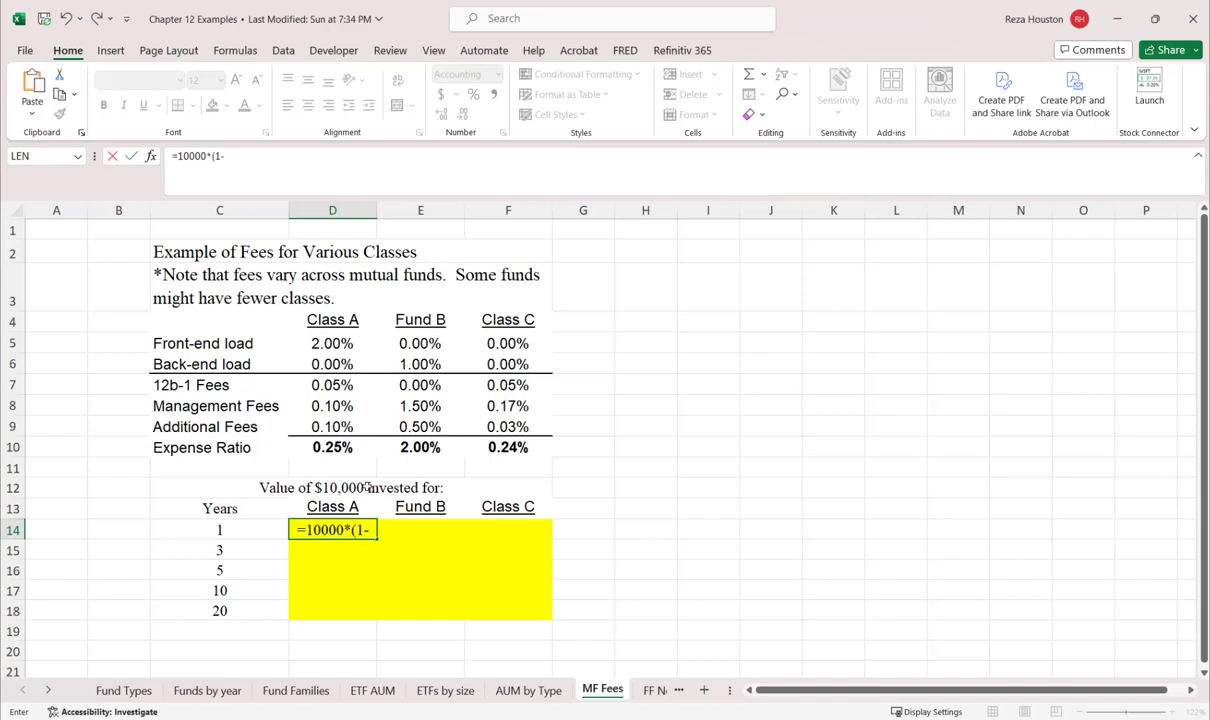
left_click(322, 344)
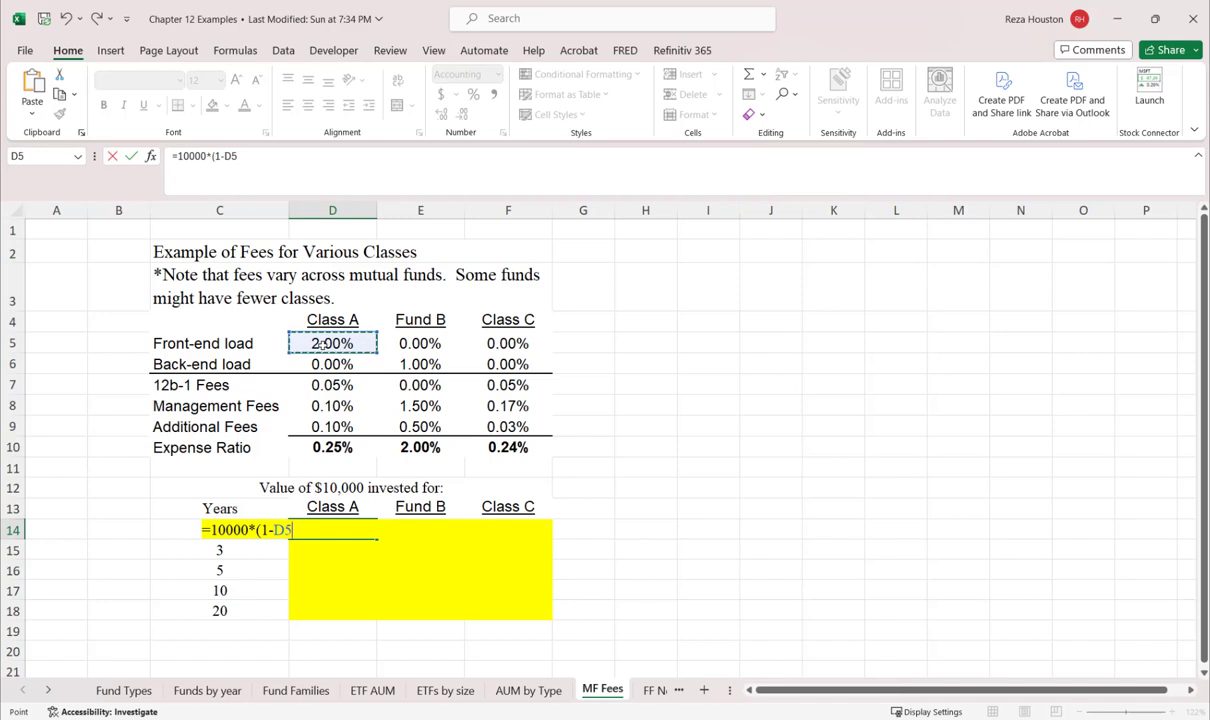
type(")*((")
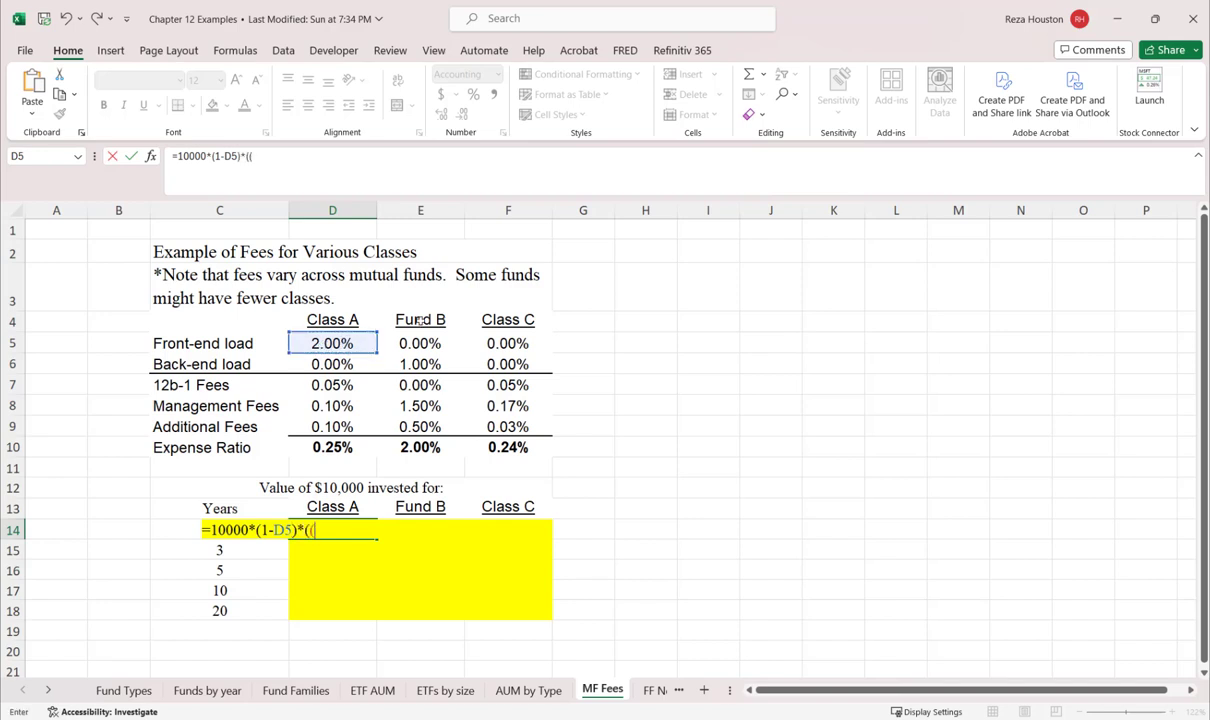
type("1+.08)^")
left_click(262, 530)
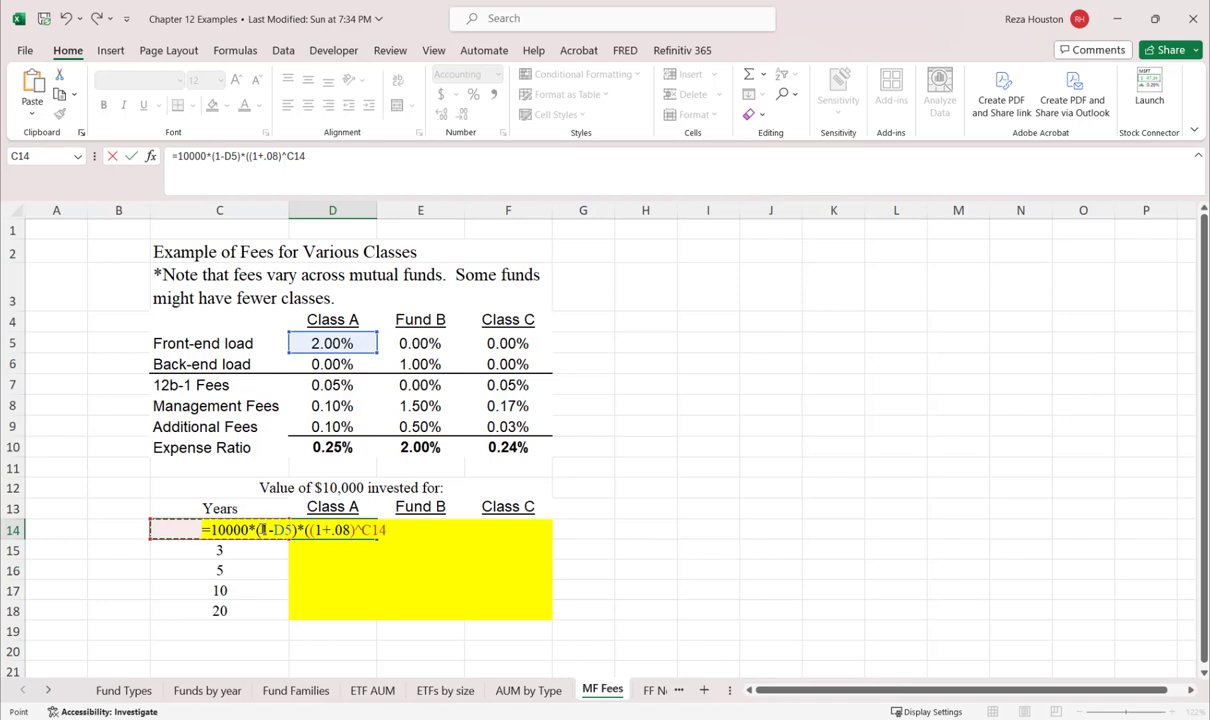
type(")*(1-")
Step: Finish it with the (1-D10)^C14 expense factor and (1-D6) back-end load, giving $10,557.54
left_click(340, 447)
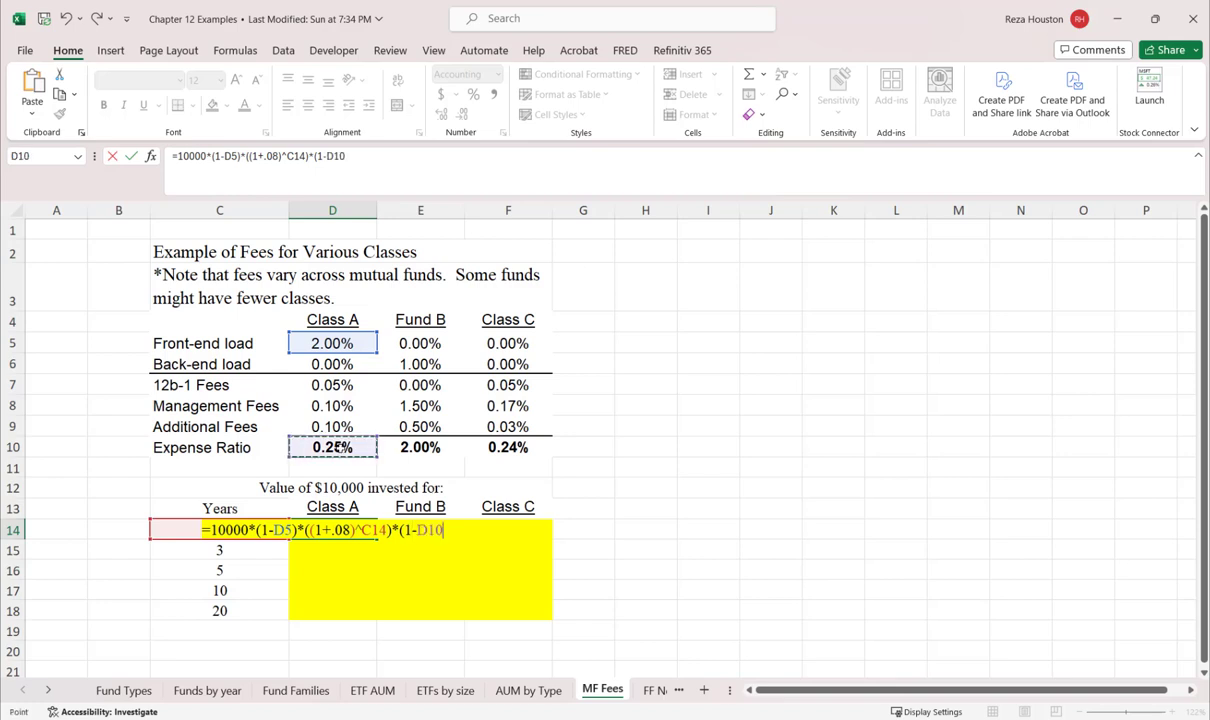
left_click(406, 530)
type("(")
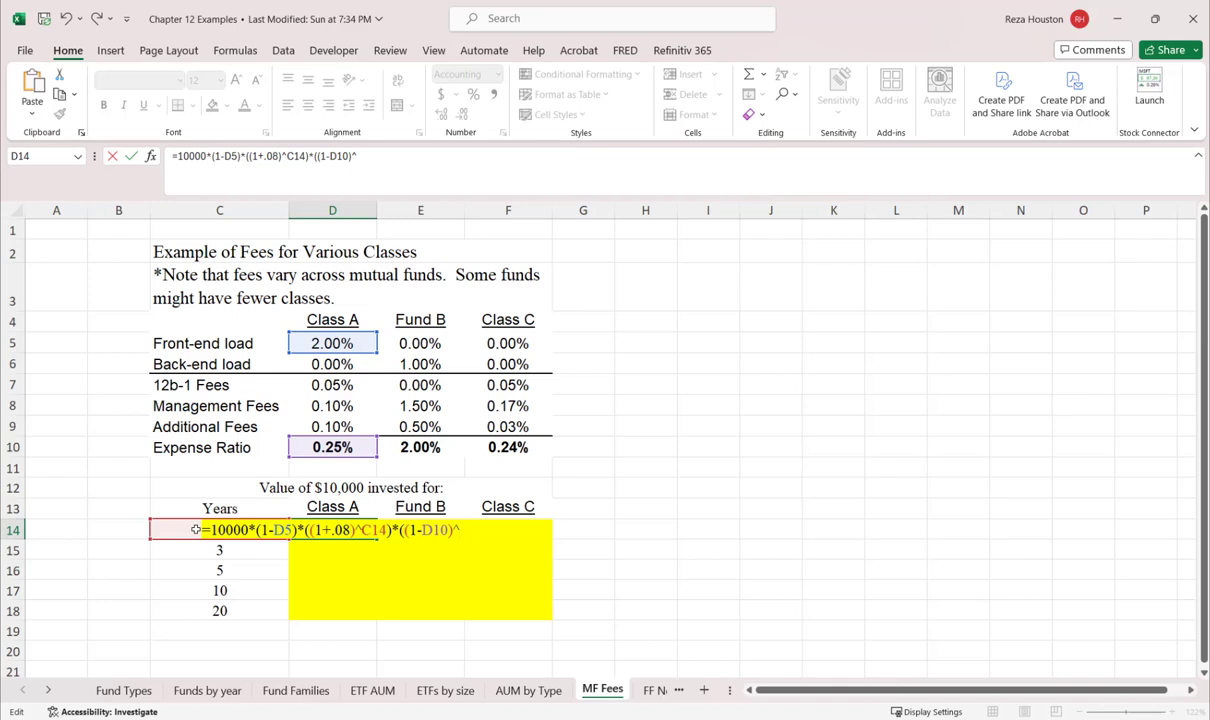
left_click(157, 529)
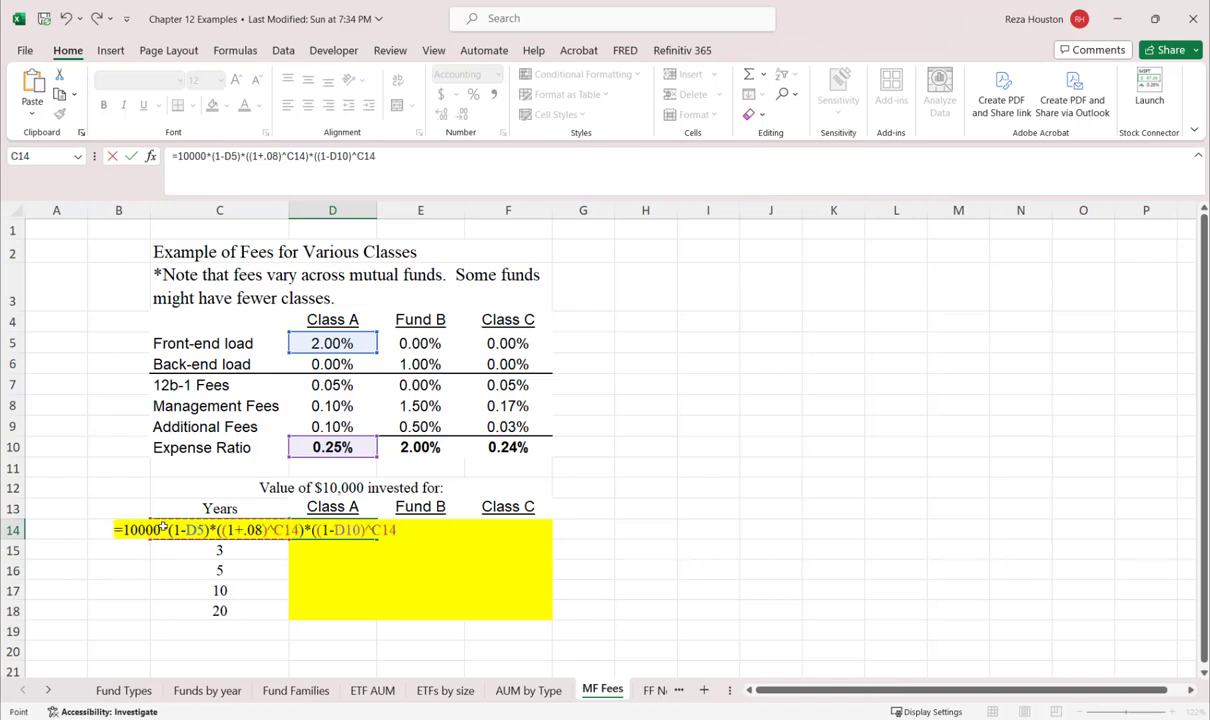
type(")*(1-")
left_click(333, 364)
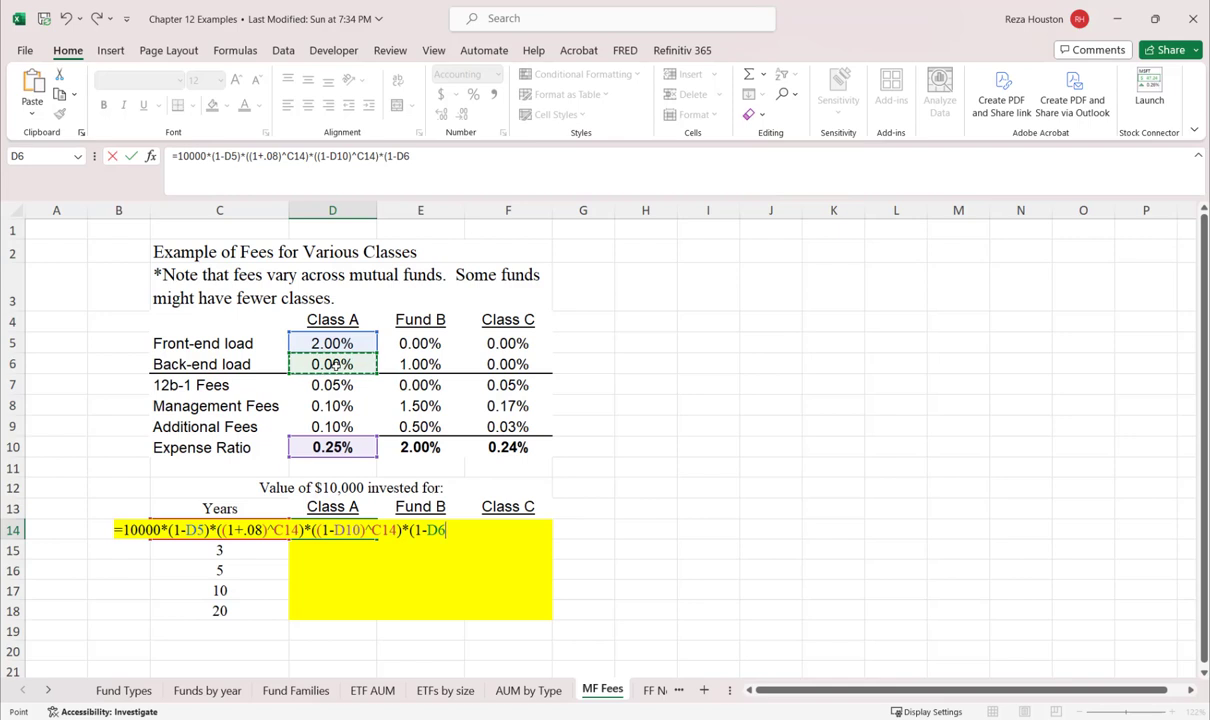
type(")")
key("Return")
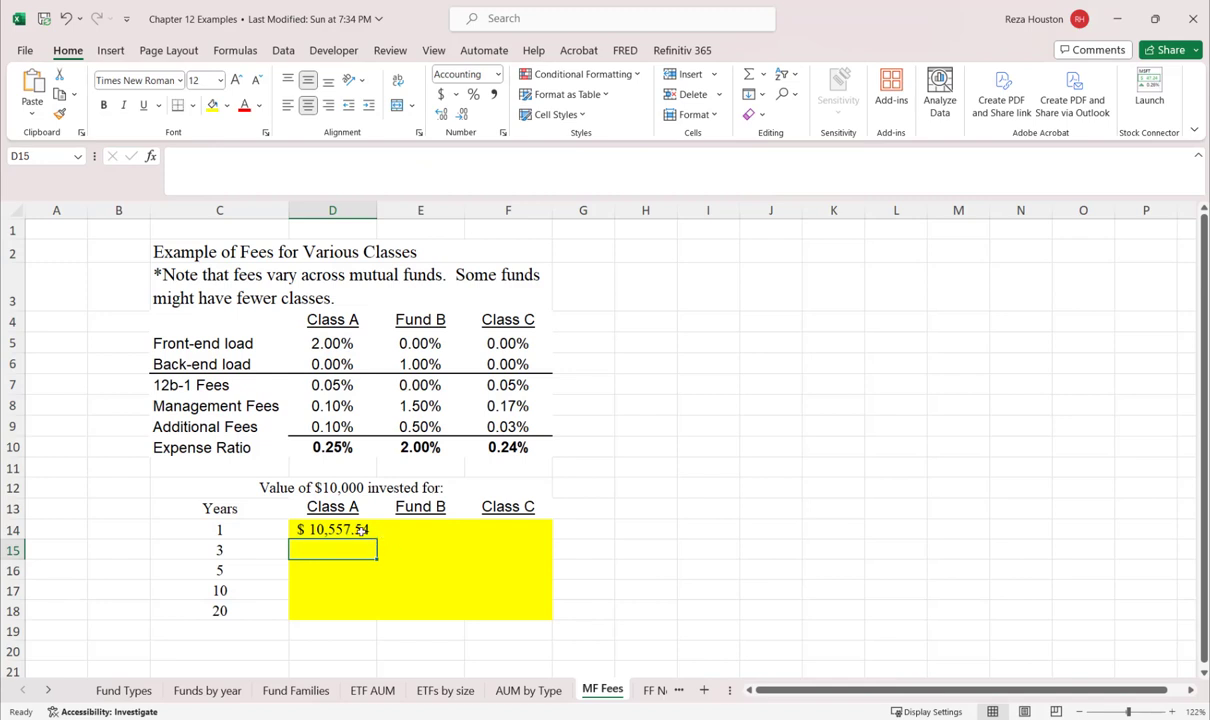
Step: Change both C14 references in D14 to $C14 and fill the formula across to F14
left_click(358, 530)
double_click(358, 530)
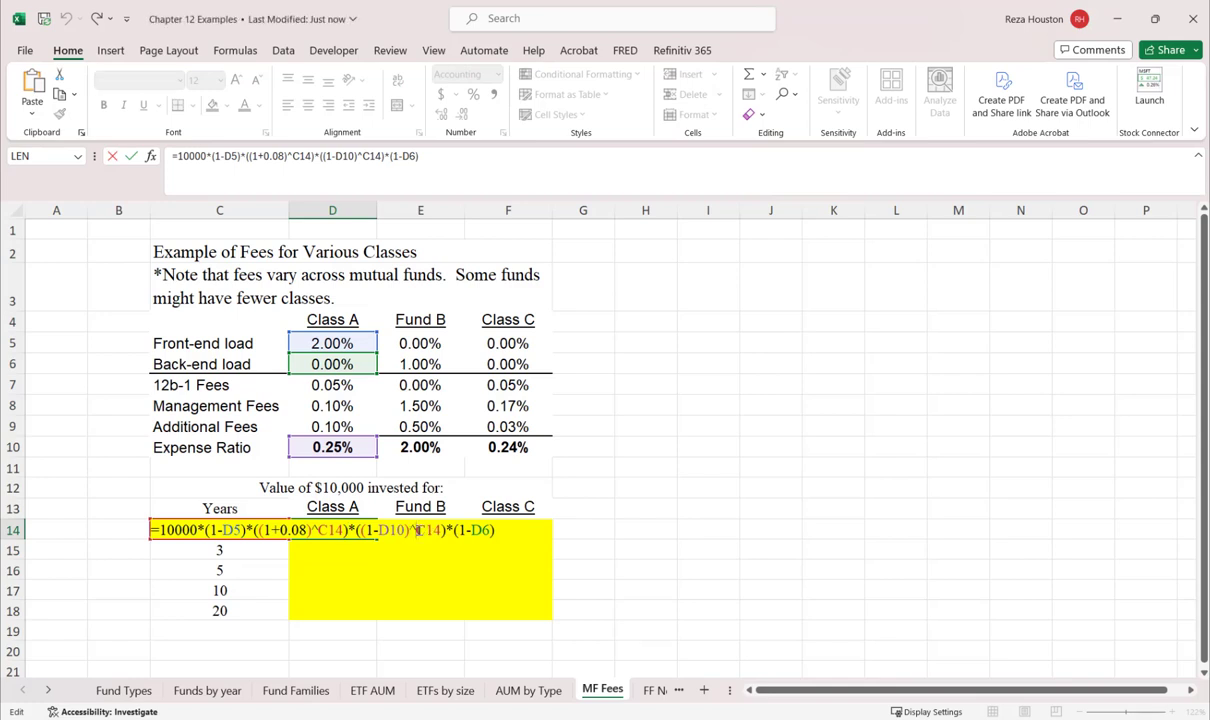
left_click(418, 530)
type("$")
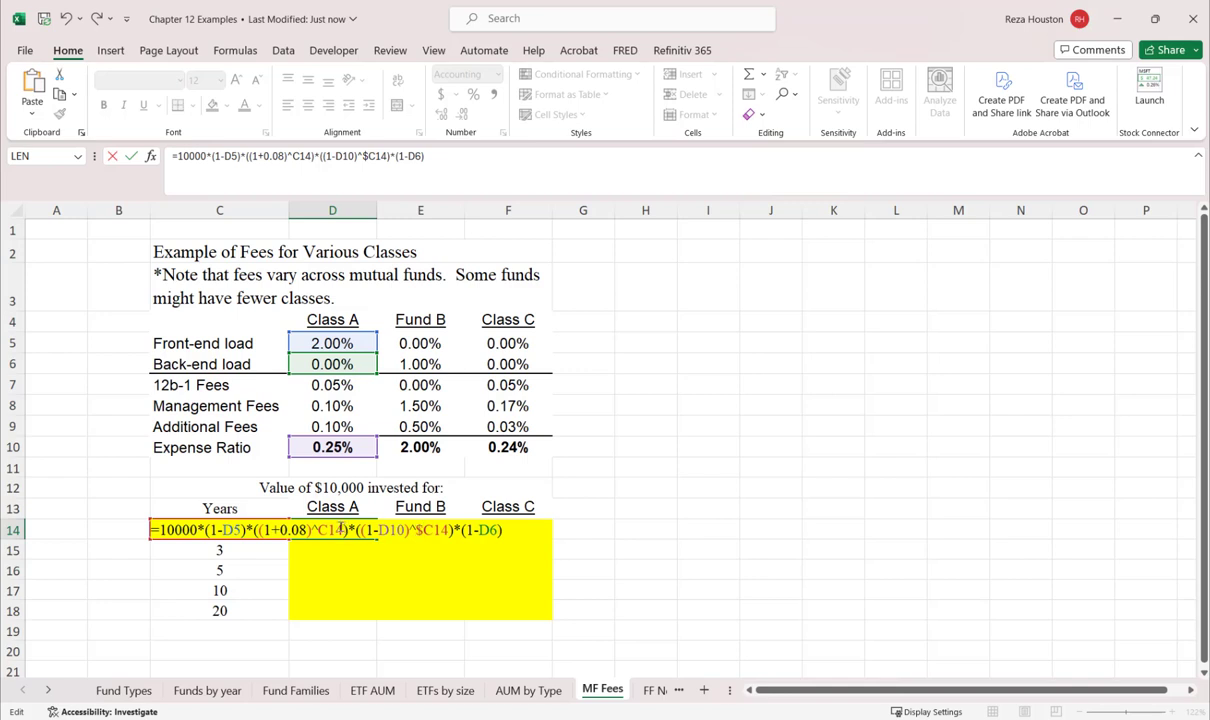
left_click(318, 530)
type("$")
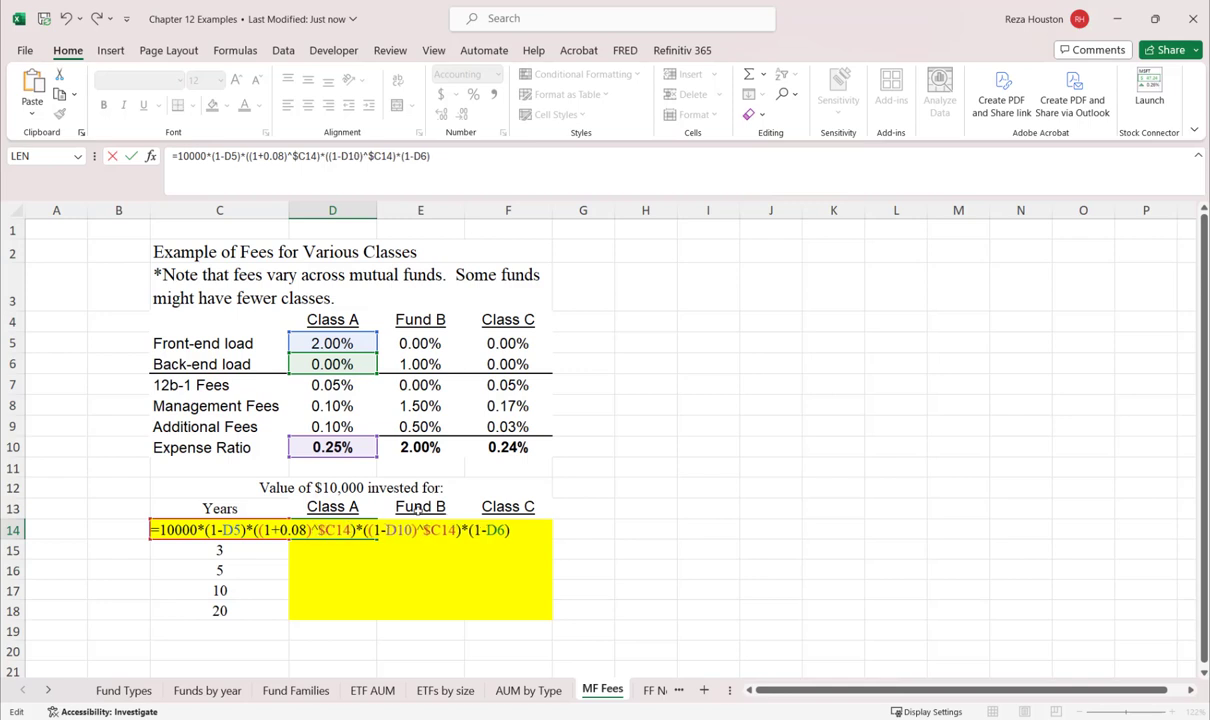
key("Return")
key("Up")
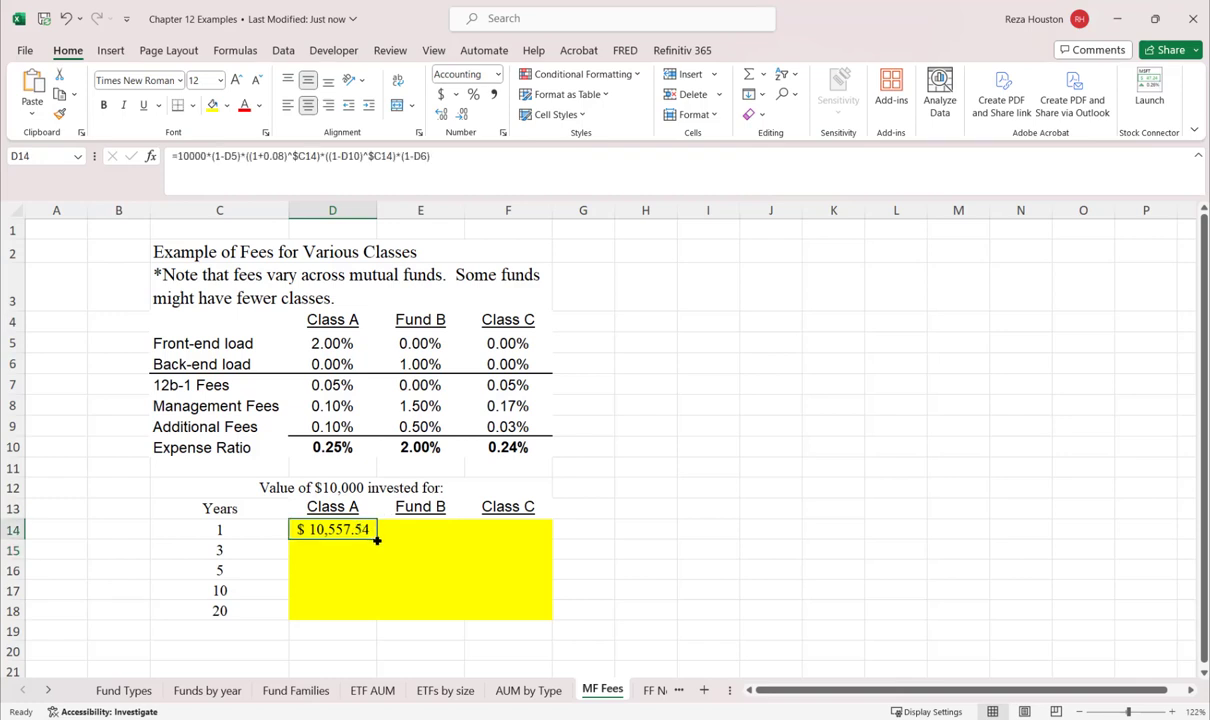
left_click_drag(377, 540, 540, 538)
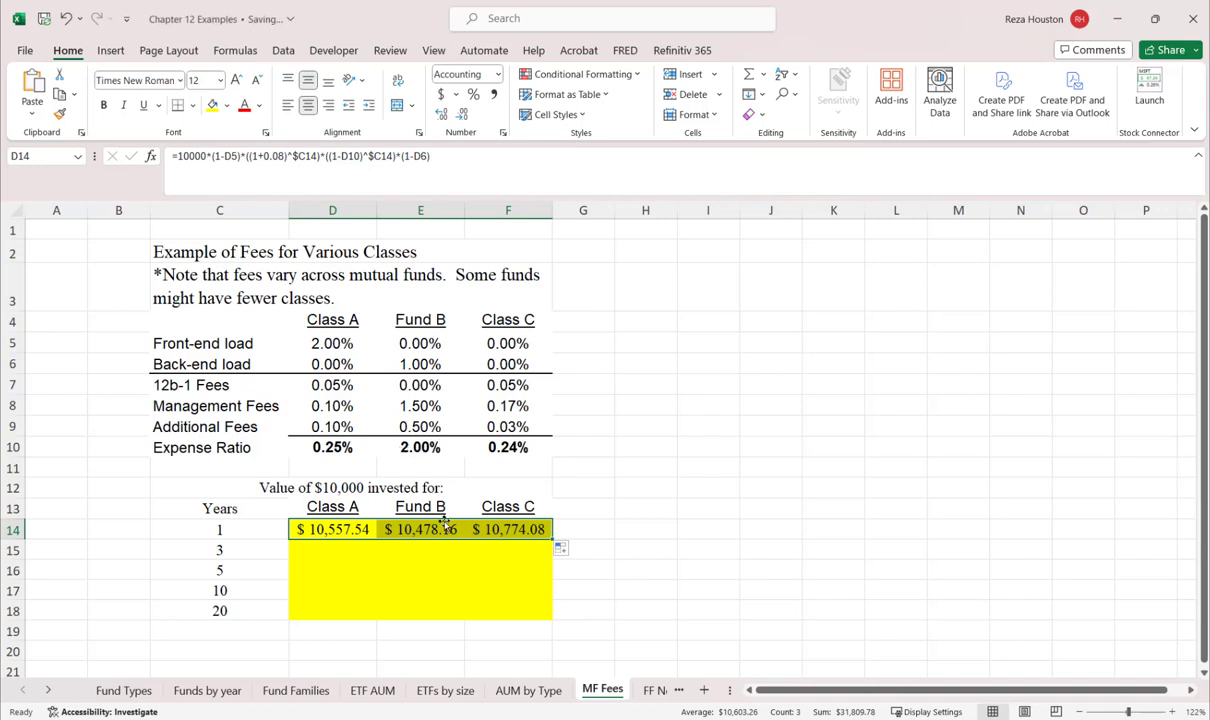
Step: Inspect the year-1 results in D14, E14, F14 and the Class A 3-year formula
left_click(389, 531)
left_click(330, 522)
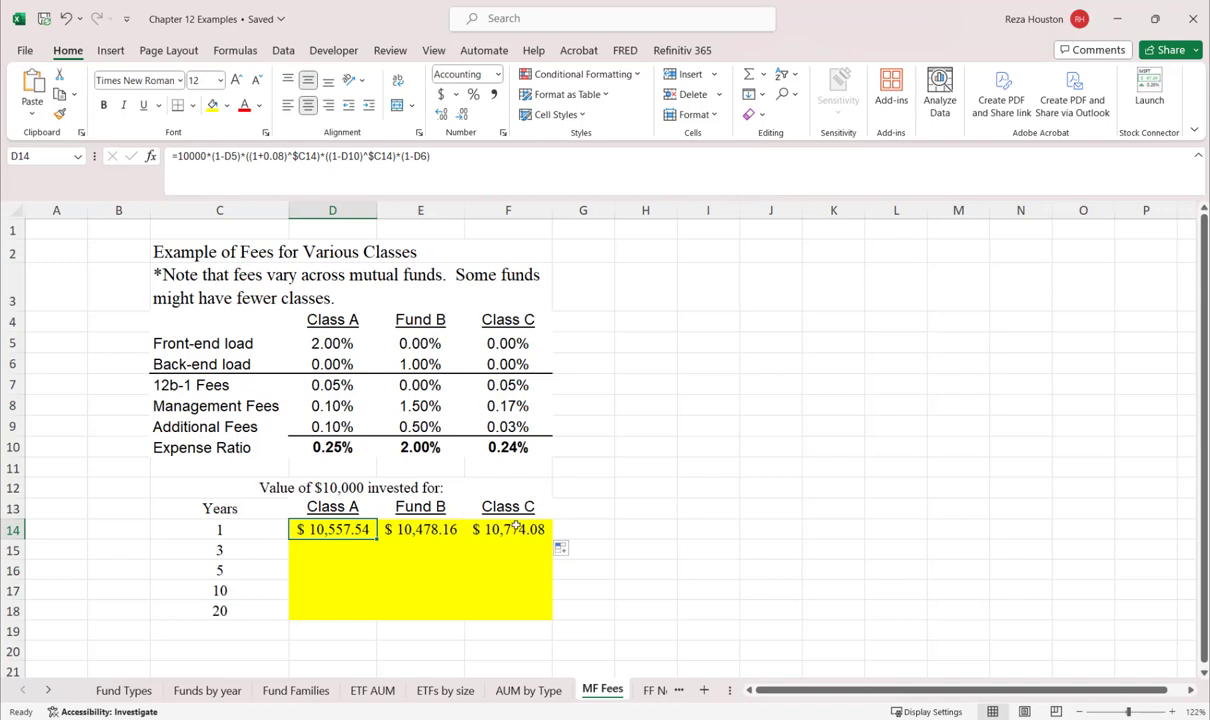
left_click(476, 521)
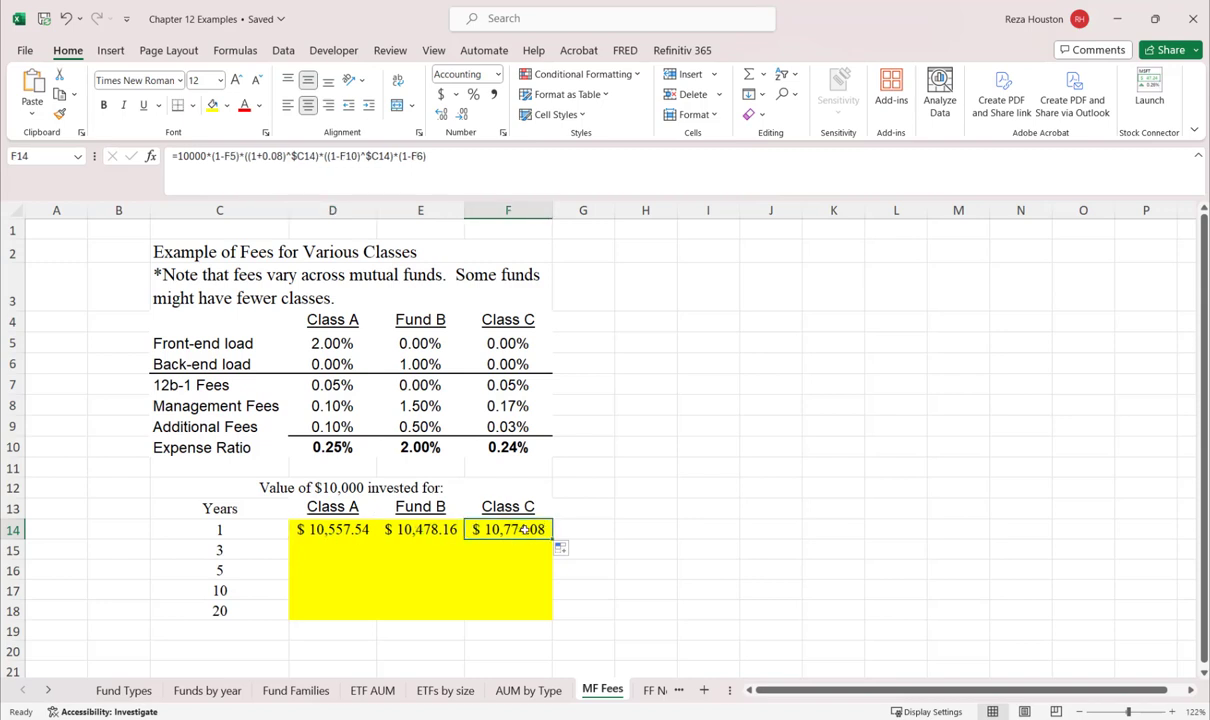
left_click_drag(341, 534, 549, 614)
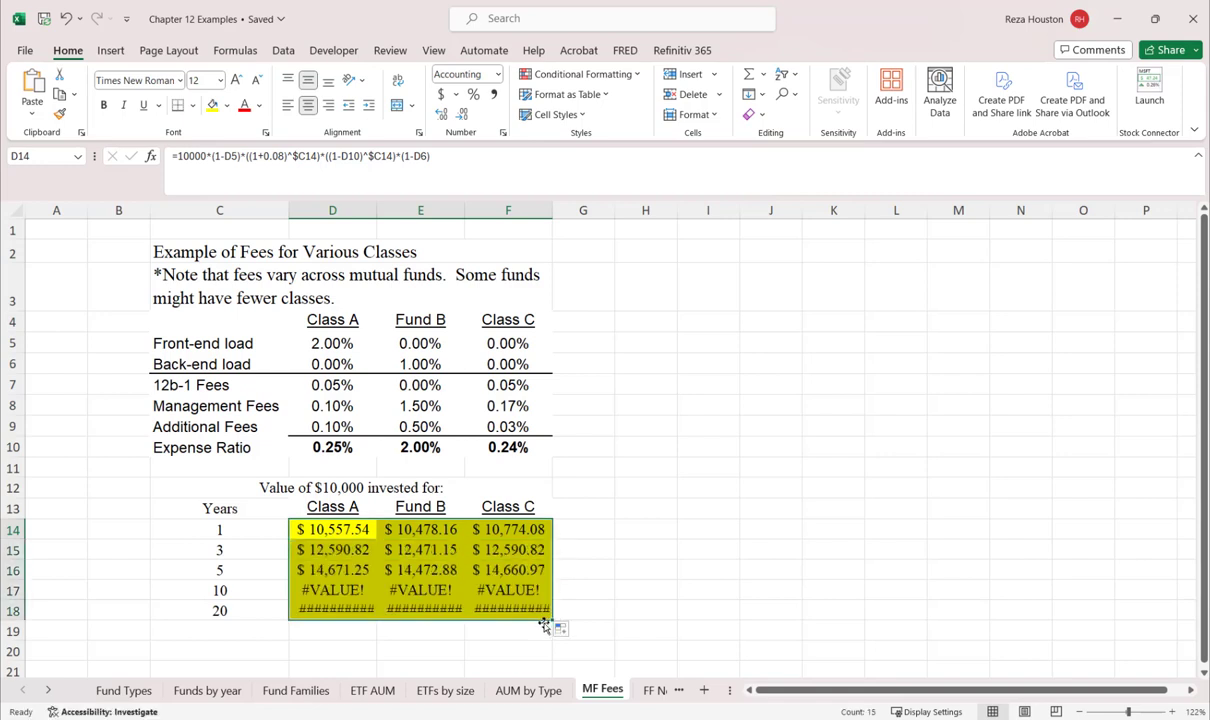
double_click(345, 549)
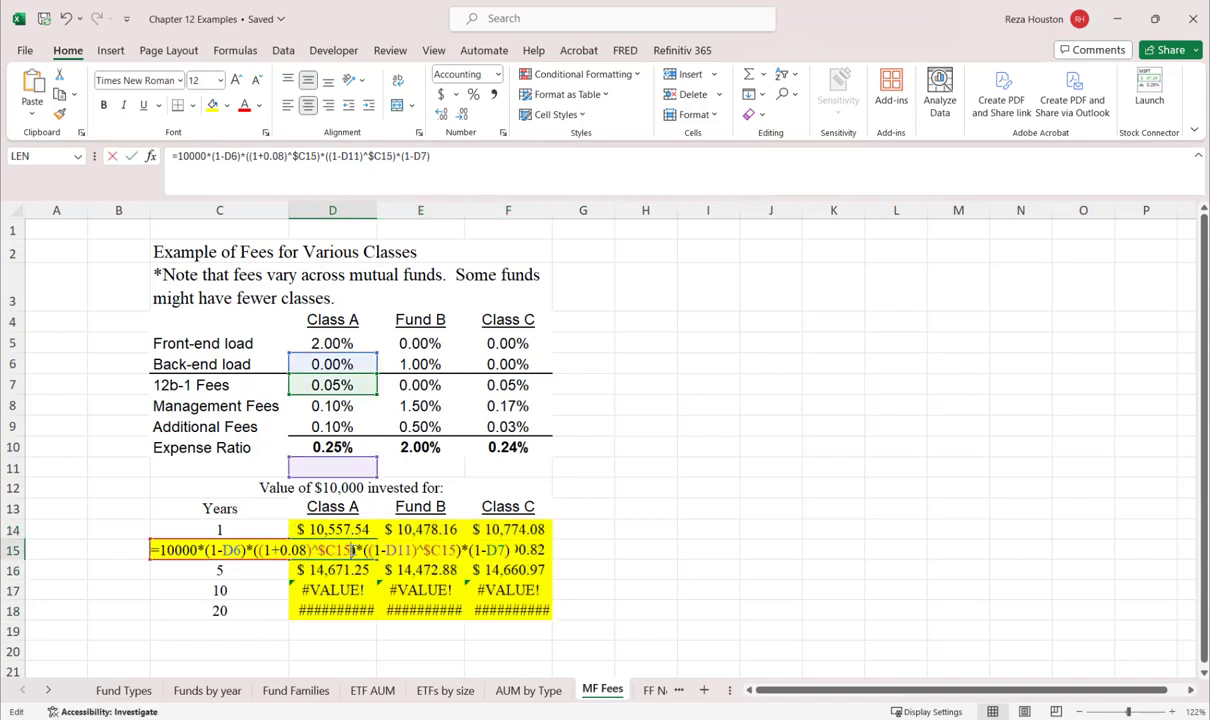
key("Escape")
Step: Lock D14's fee references to their rows as D$5, D$10 and D$6
left_click(332, 527)
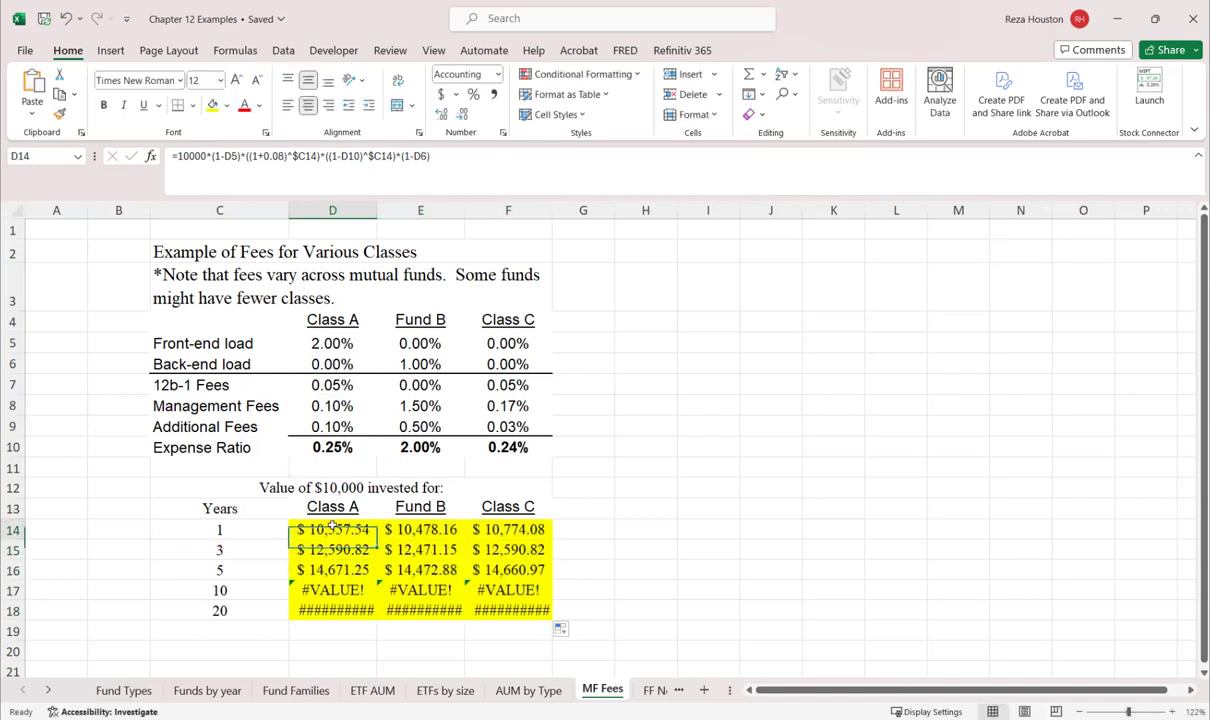
double_click(333, 528)
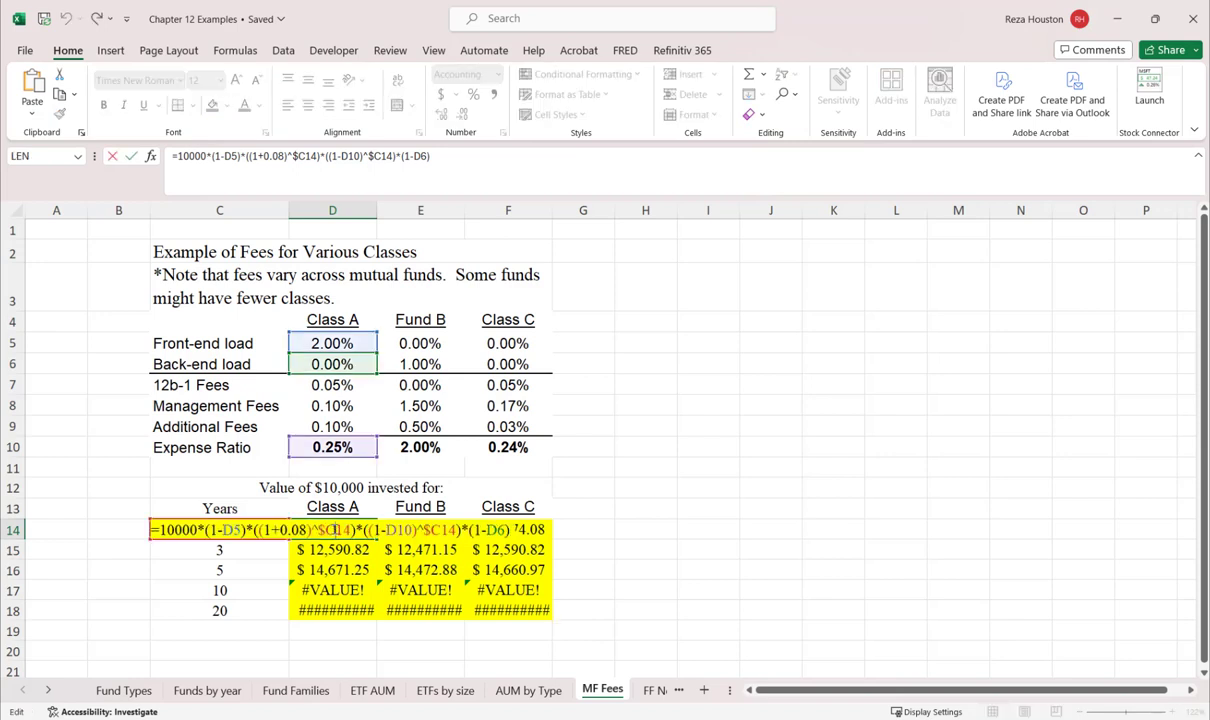
double_click(230, 530)
key("F4")
key("F4")
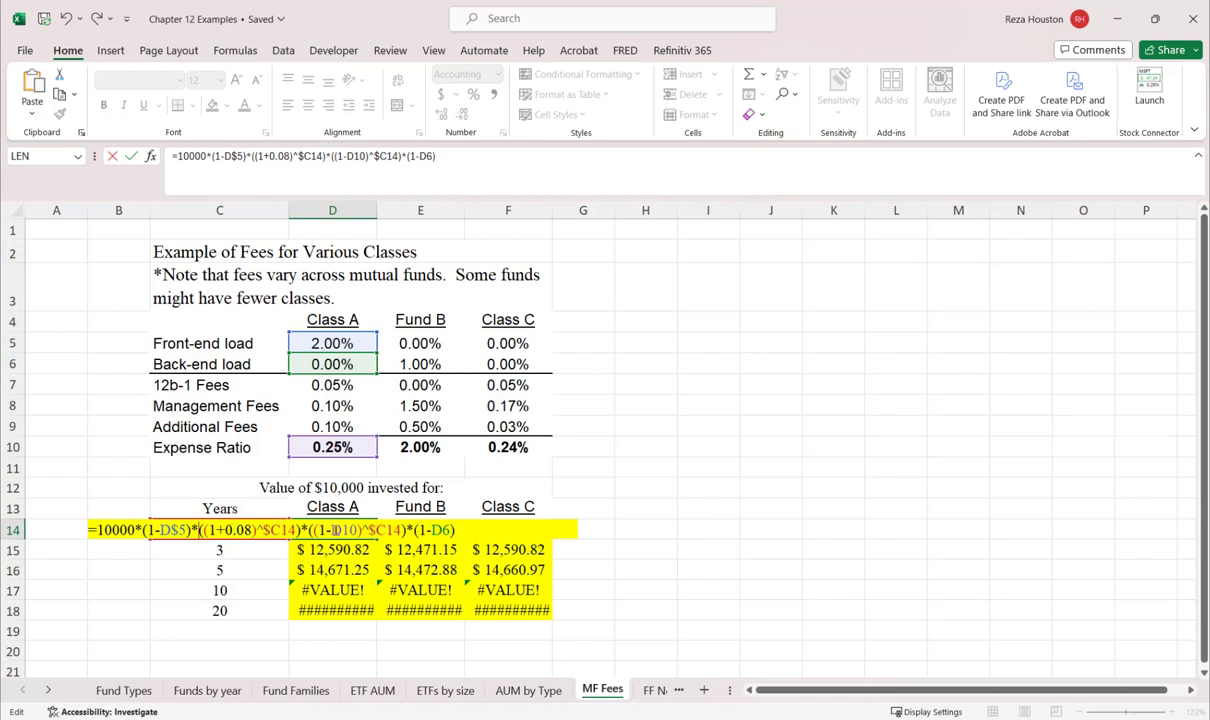
key("F4")
key("F4")
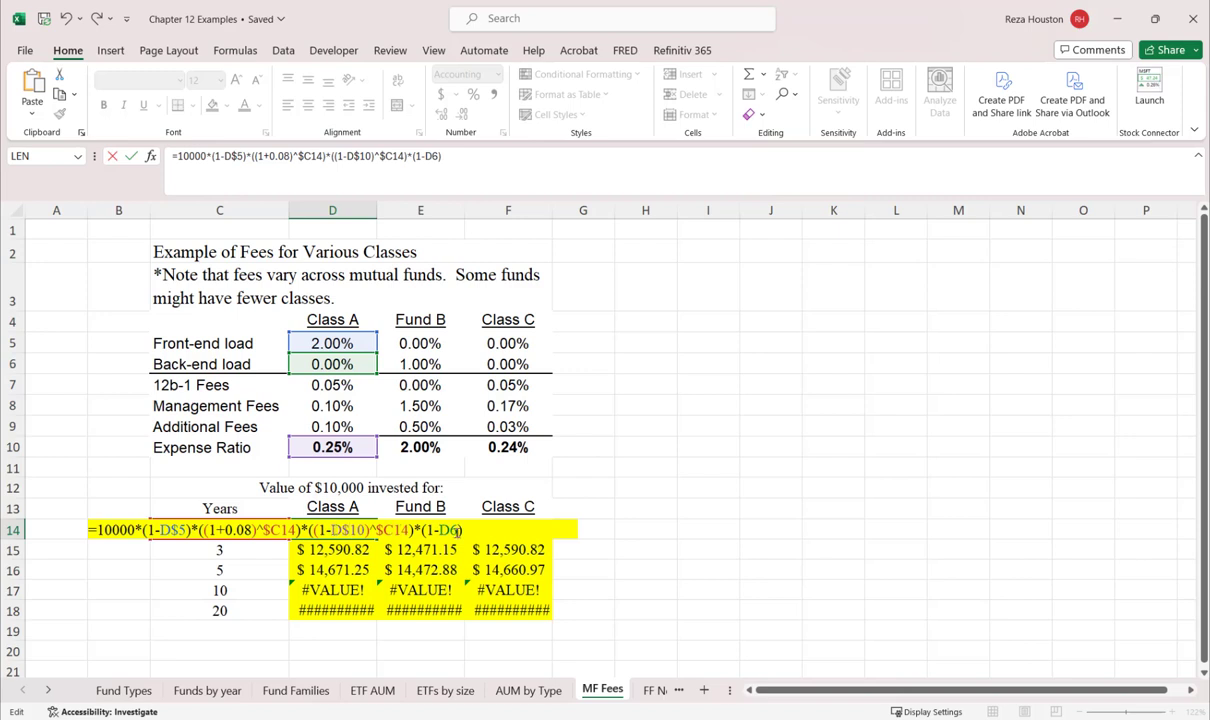
key("F4")
key("F4")
key("Return")
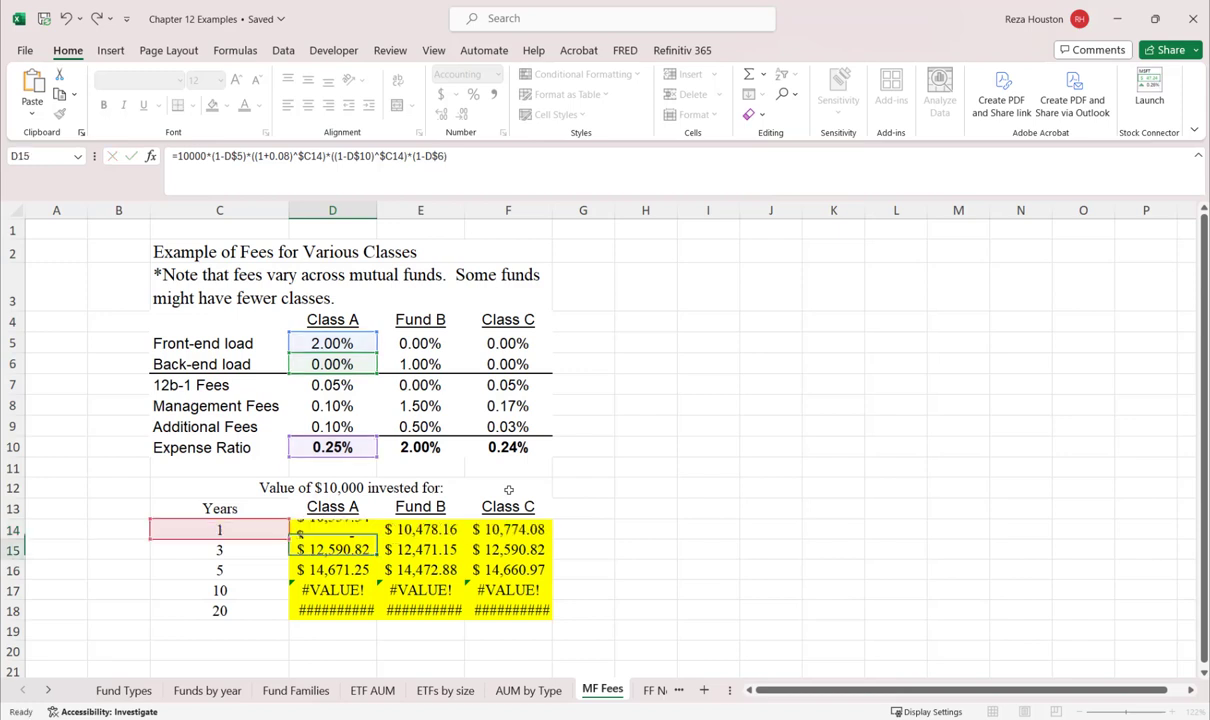
left_click(362, 529)
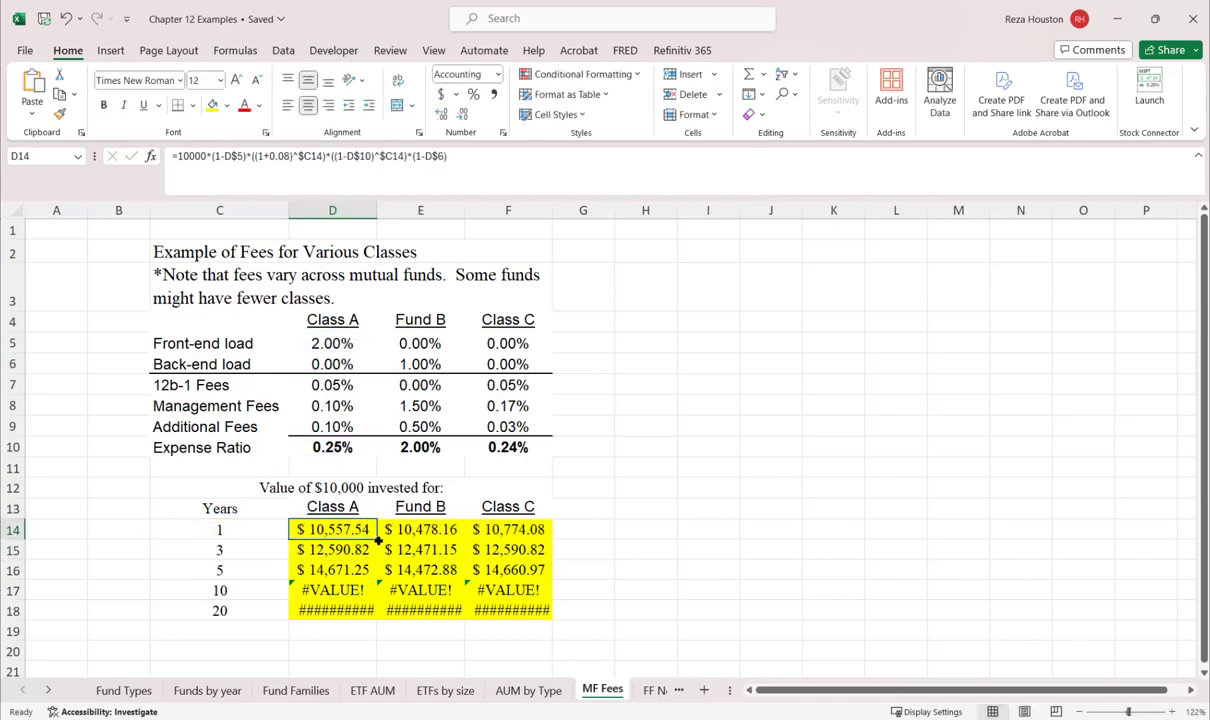
Step: Fill the year-1 formulas down to row 18 and check the Fund B and Class C 20-year formulas
left_click_drag(377, 539, 553, 622)
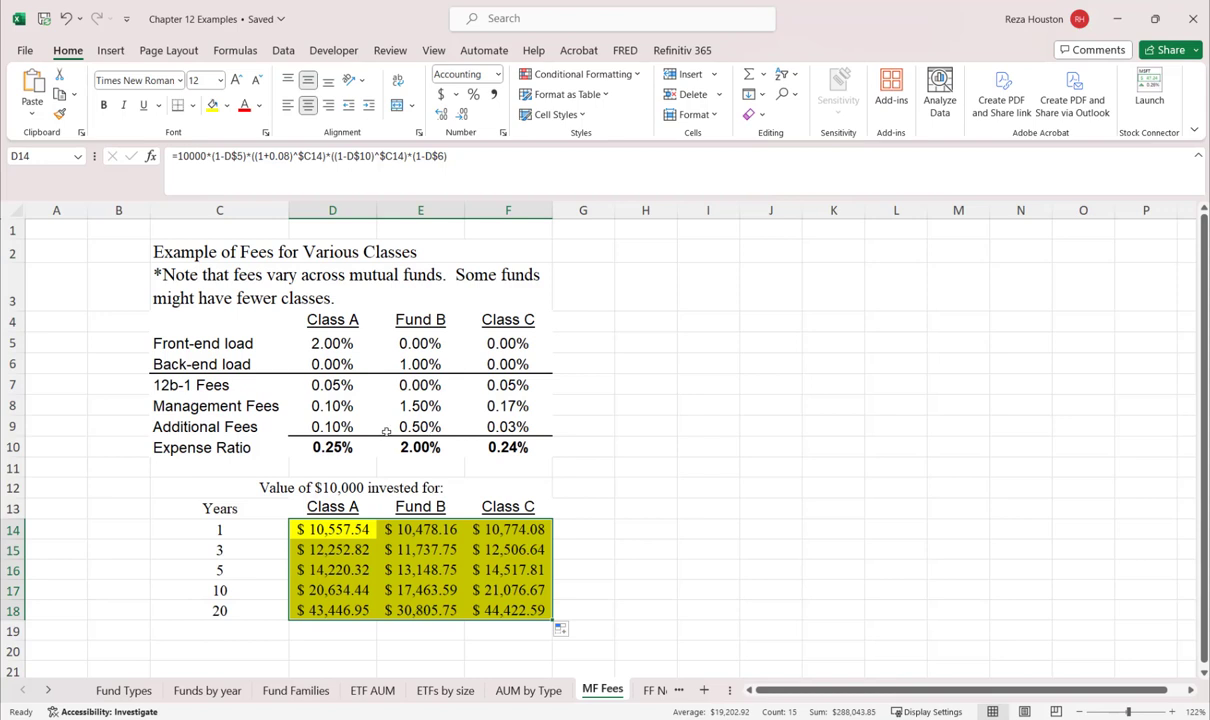
left_click(446, 610)
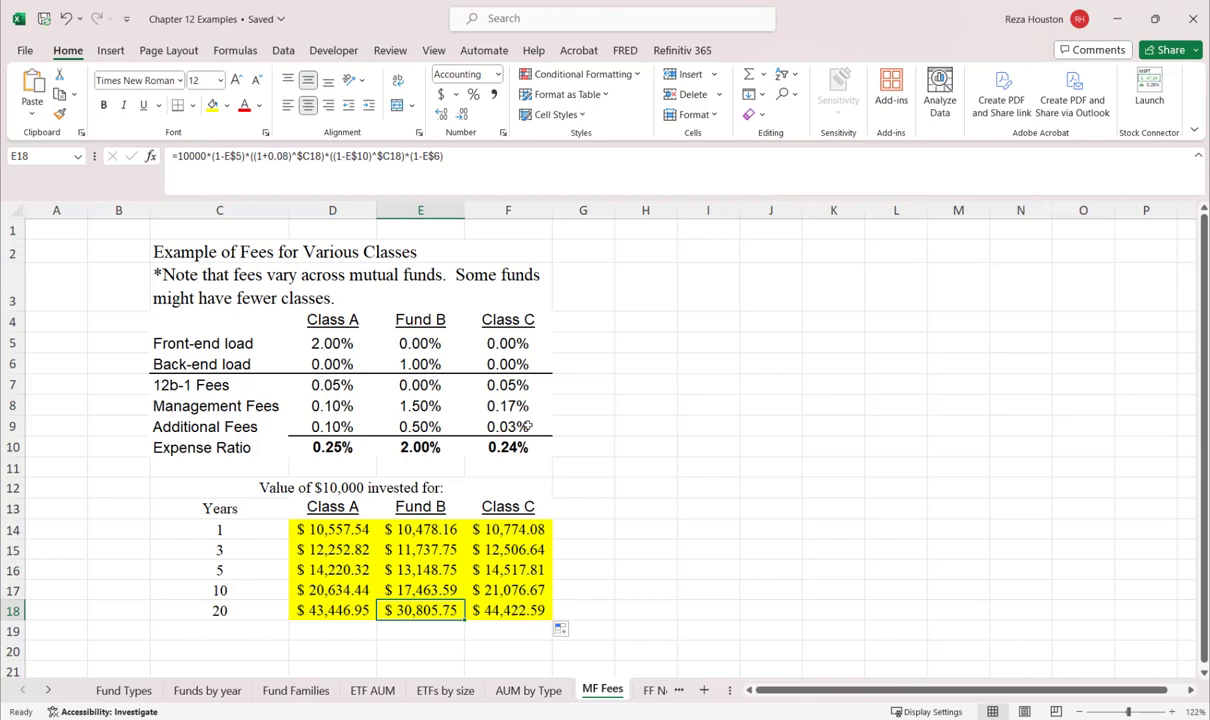
key("ctrl")
left_click(522, 606)
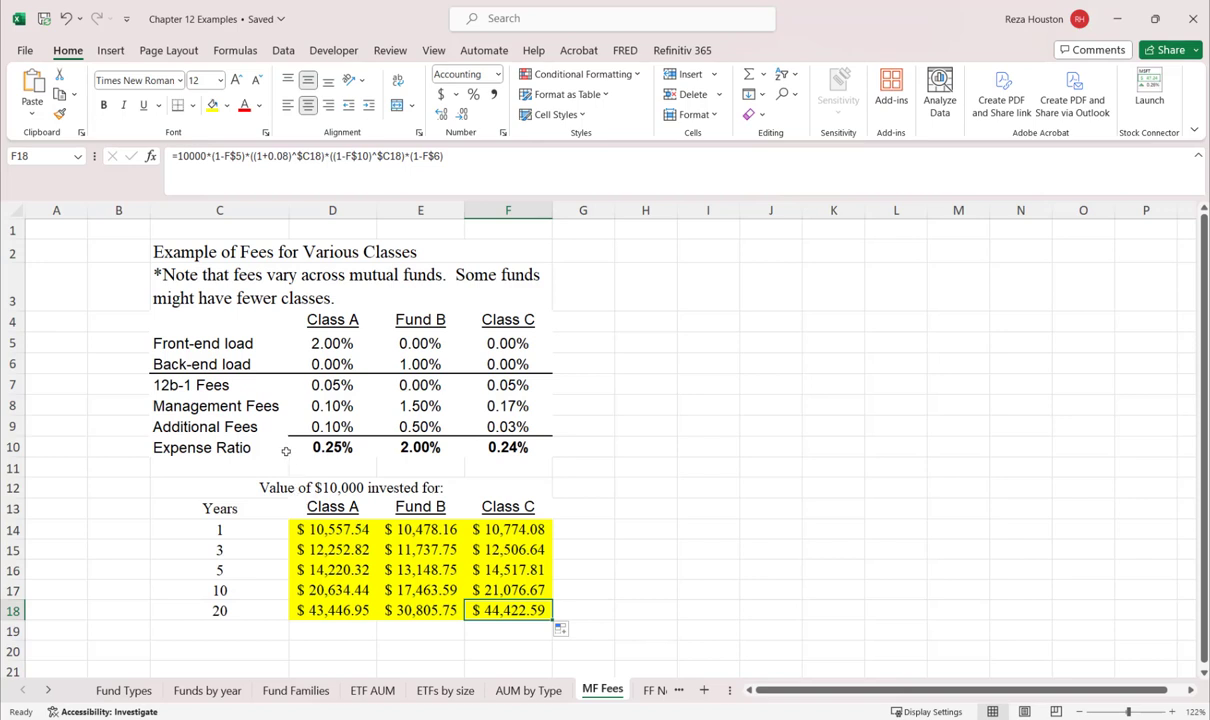
Step: Highlight the expense ratios and the front-end and back-end load rows, ending on Fund B's 2%
left_click_drag(318, 446, 495, 448)
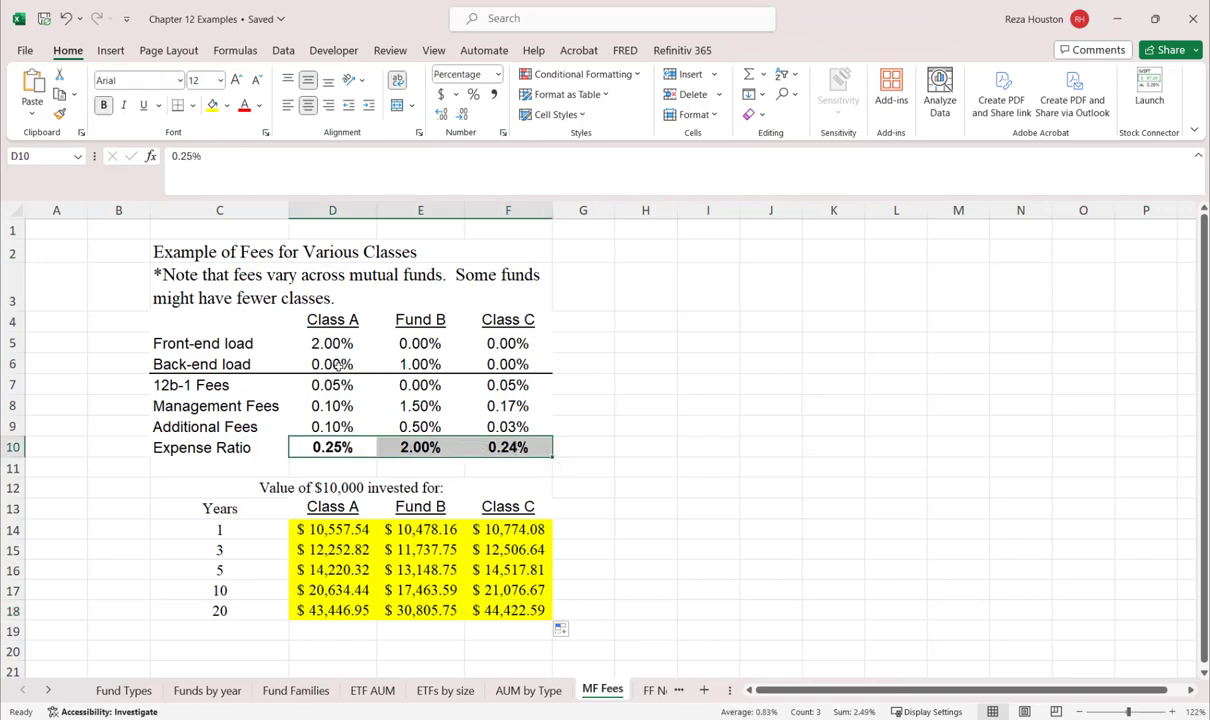
left_click_drag(250, 343, 505, 364)
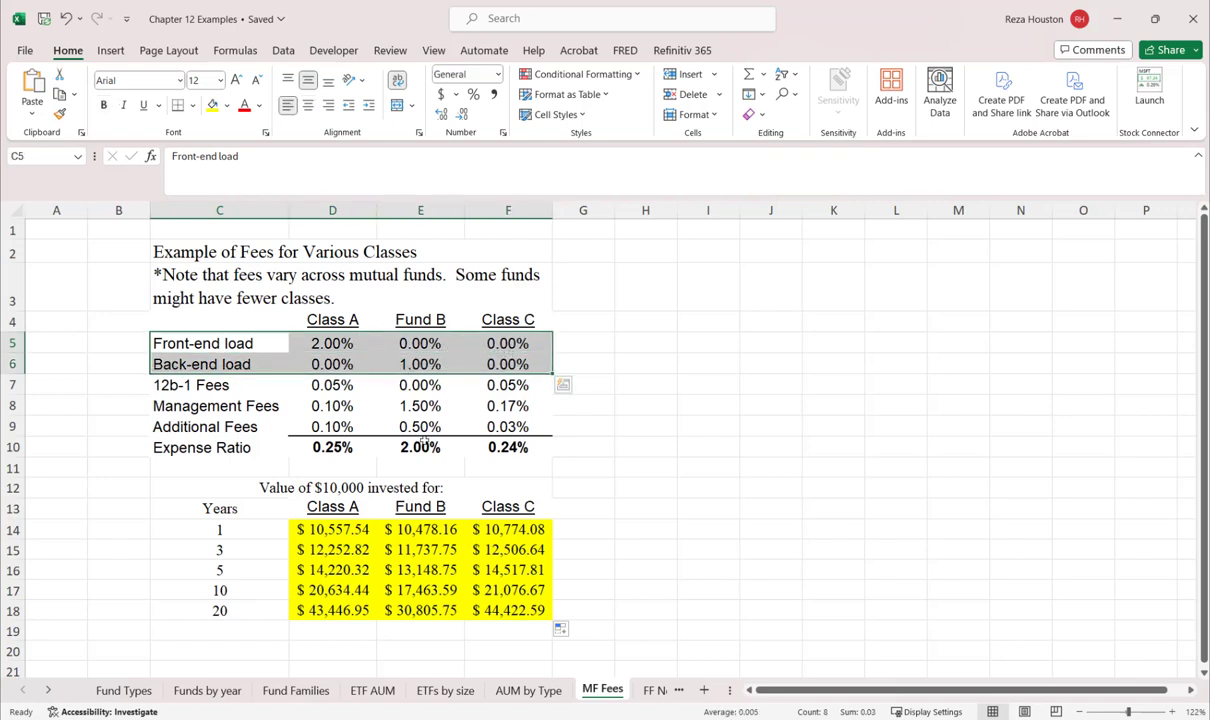
left_click(425, 448)
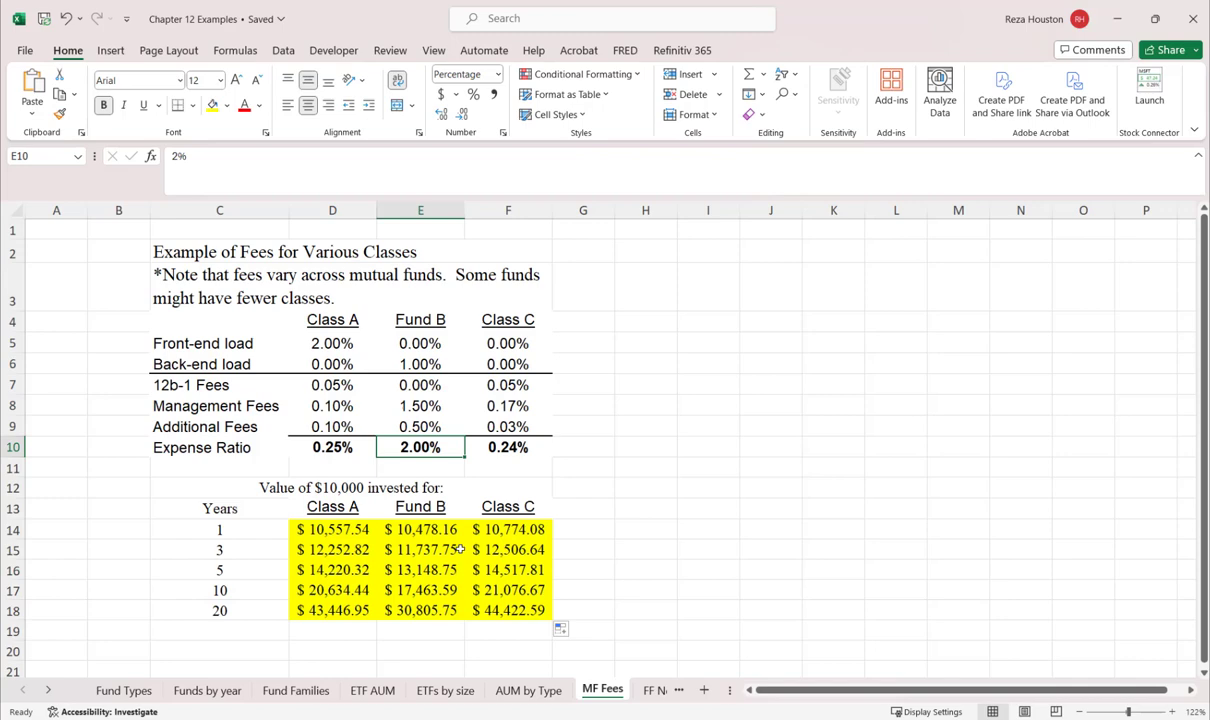
Step: Return to the slide show and advance from 'Do Fees Really Matter?' to 'Other facts you should know'
mouse_move(450, 712)
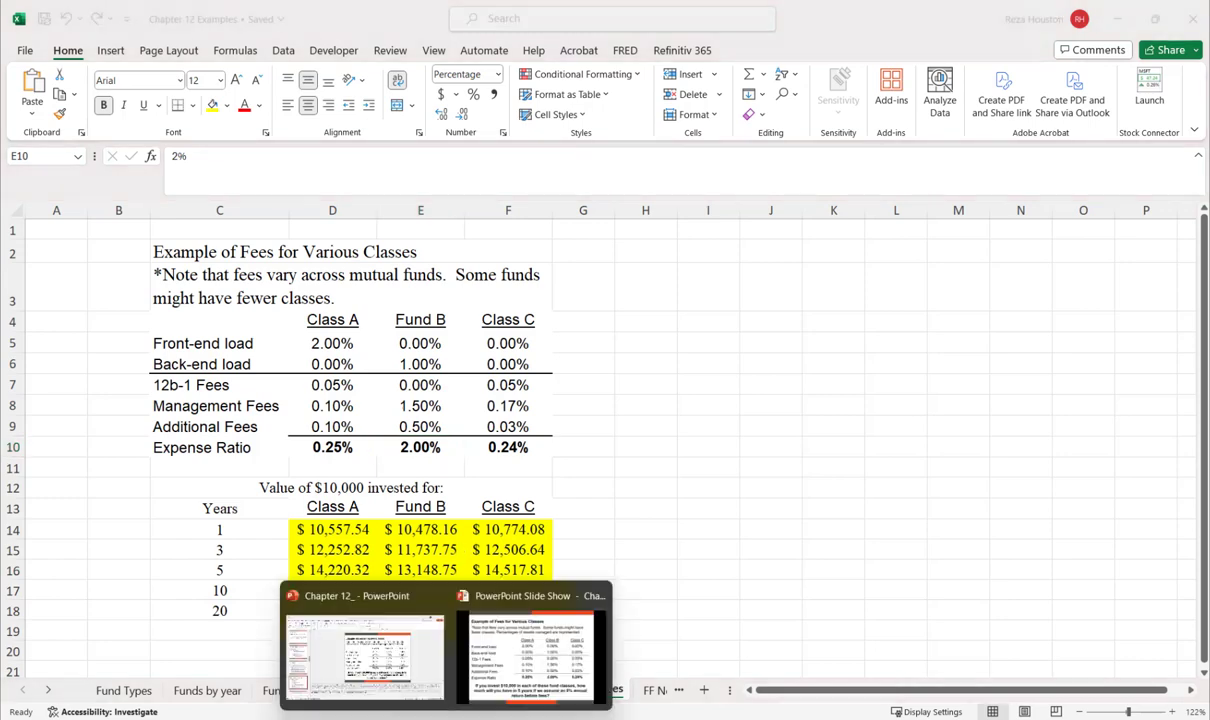
left_click(555, 665)
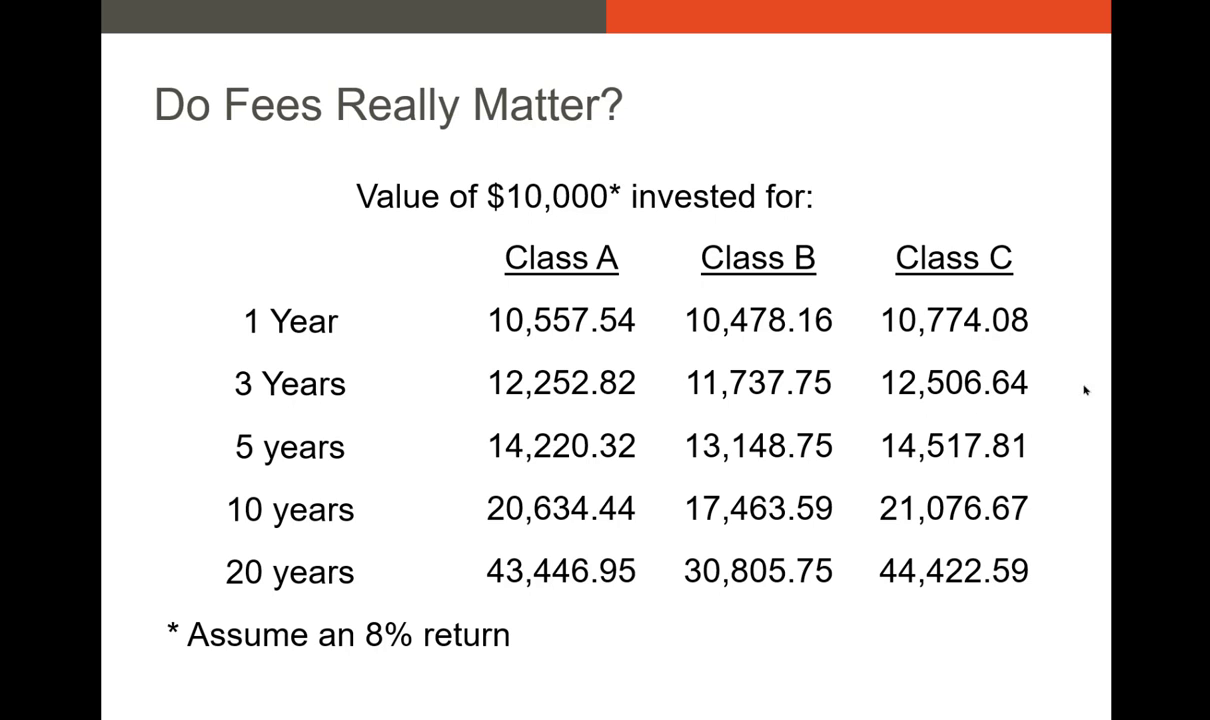
key("Right")
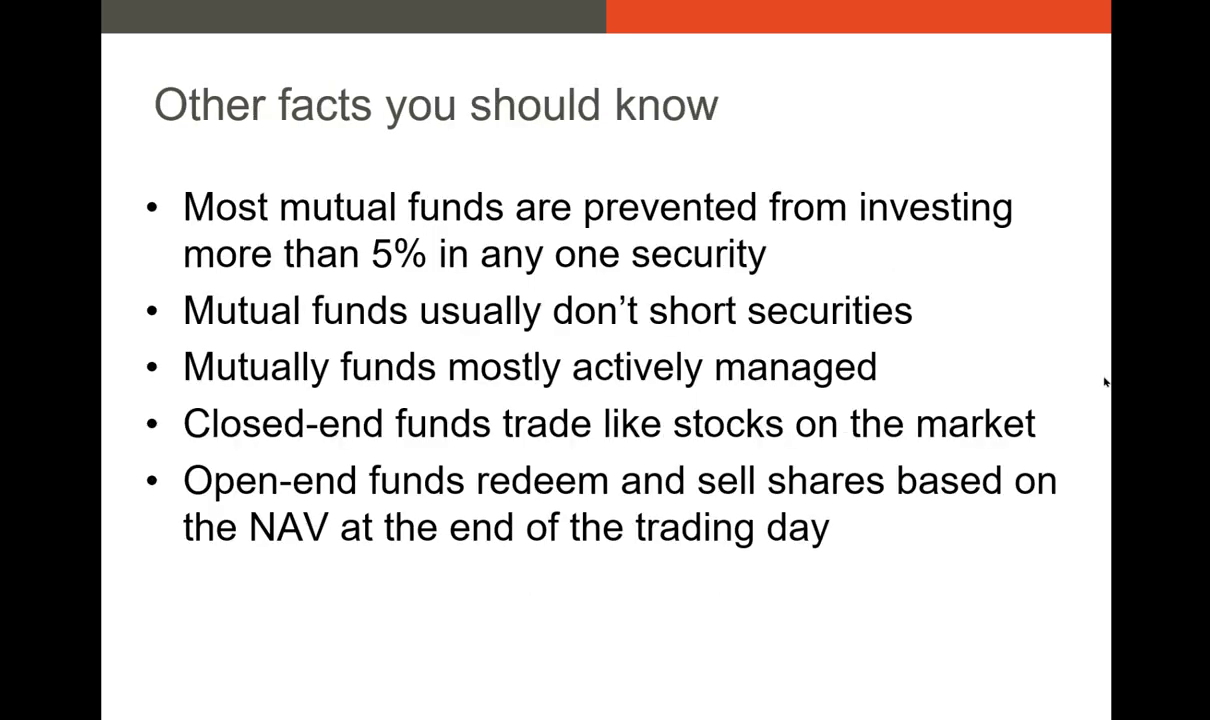